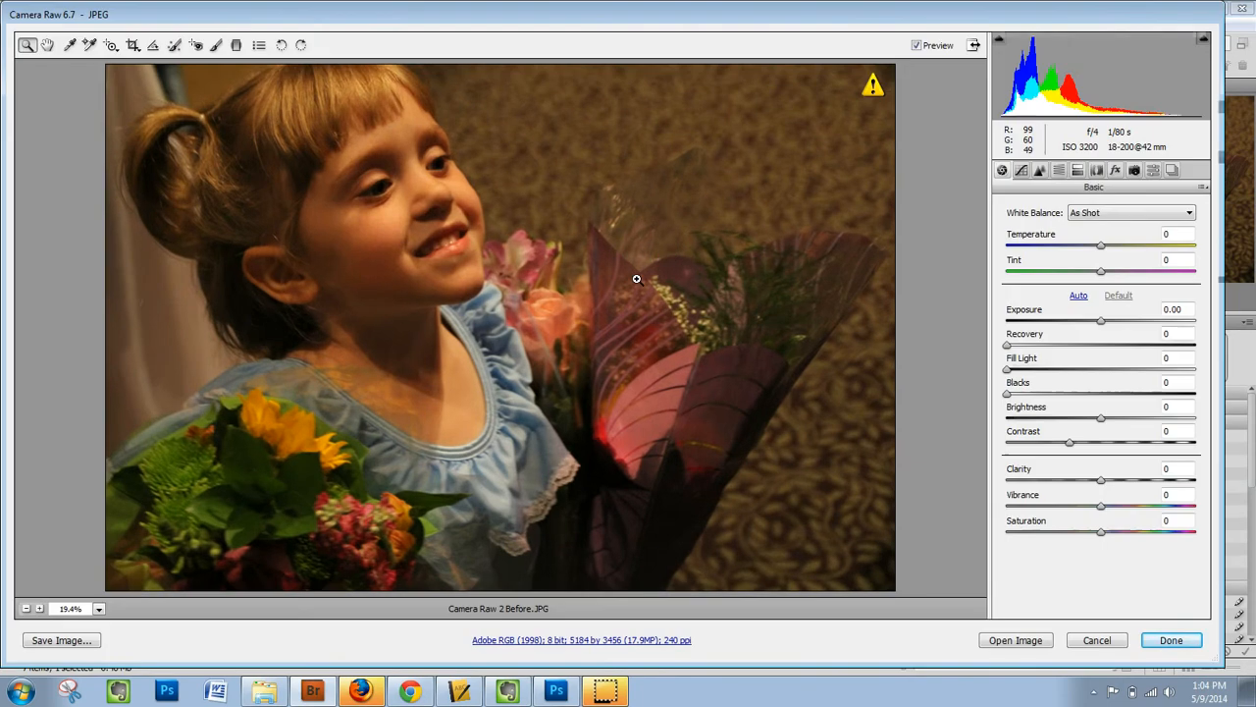
Save a Digital Negative copy of the photo as Camera Raw 2 After.dng on the Desktop, and cancel out of the original.
{"action": "left_click", "coordinate": [55, 644]}
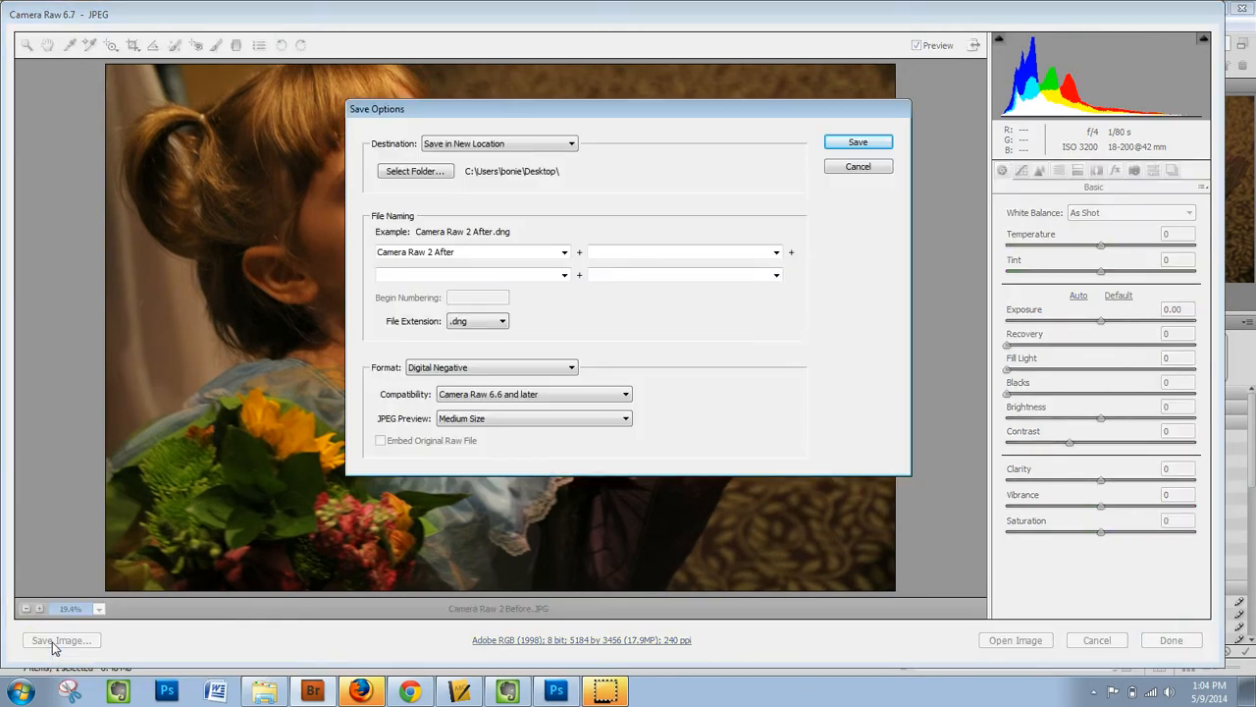
{"action": "left_click", "coordinate": [425, 251]}
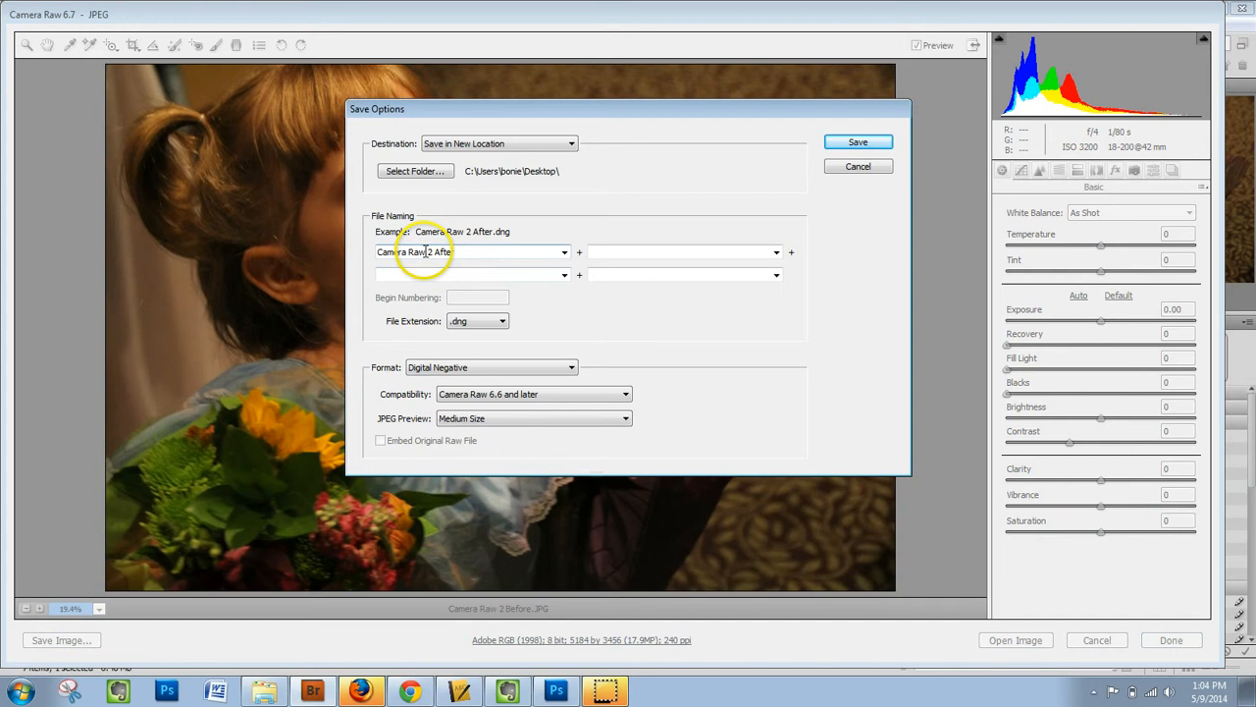
{"action": "left_click", "coordinate": [470, 324]}
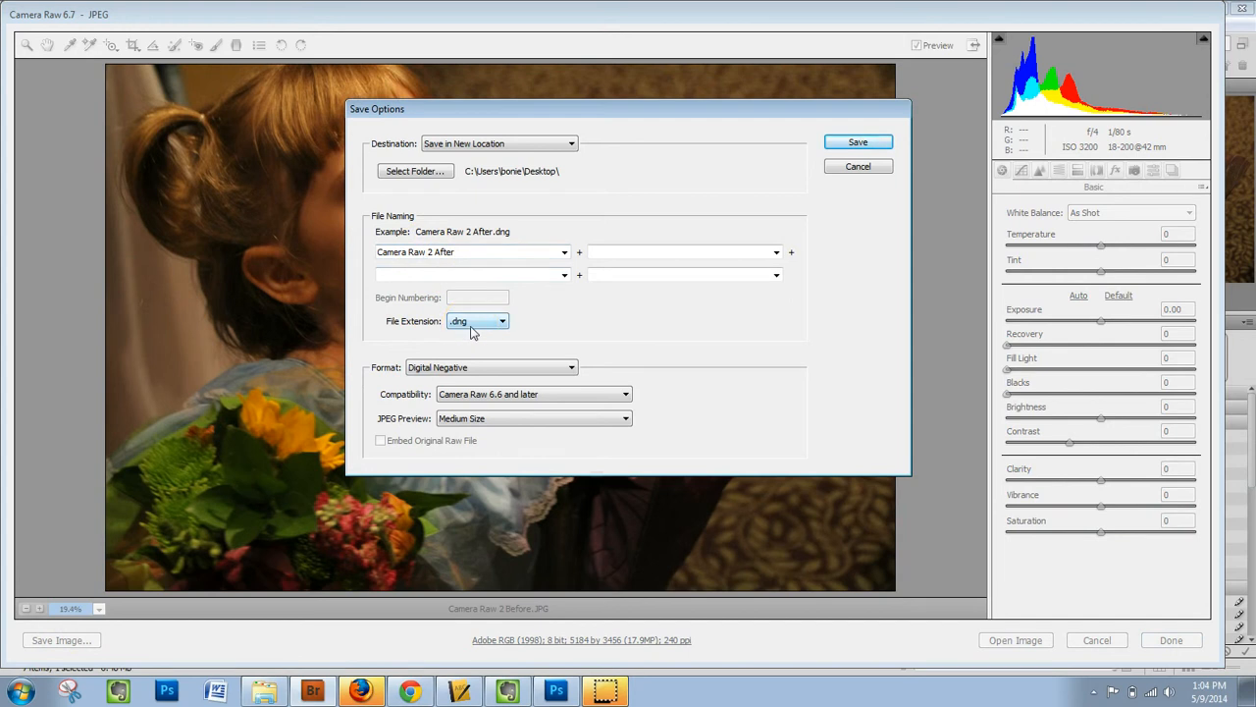
{"action": "left_click", "coordinate": [860, 142]}
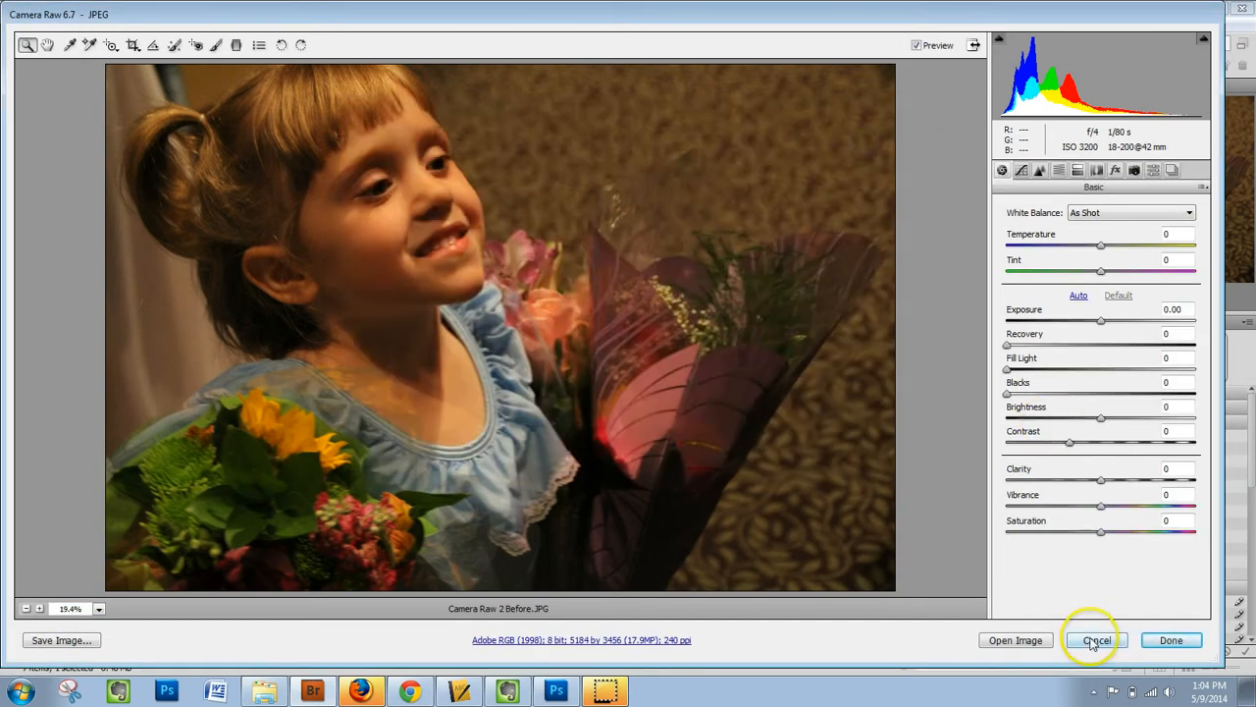
{"action": "left_click", "coordinate": [1095, 641]}
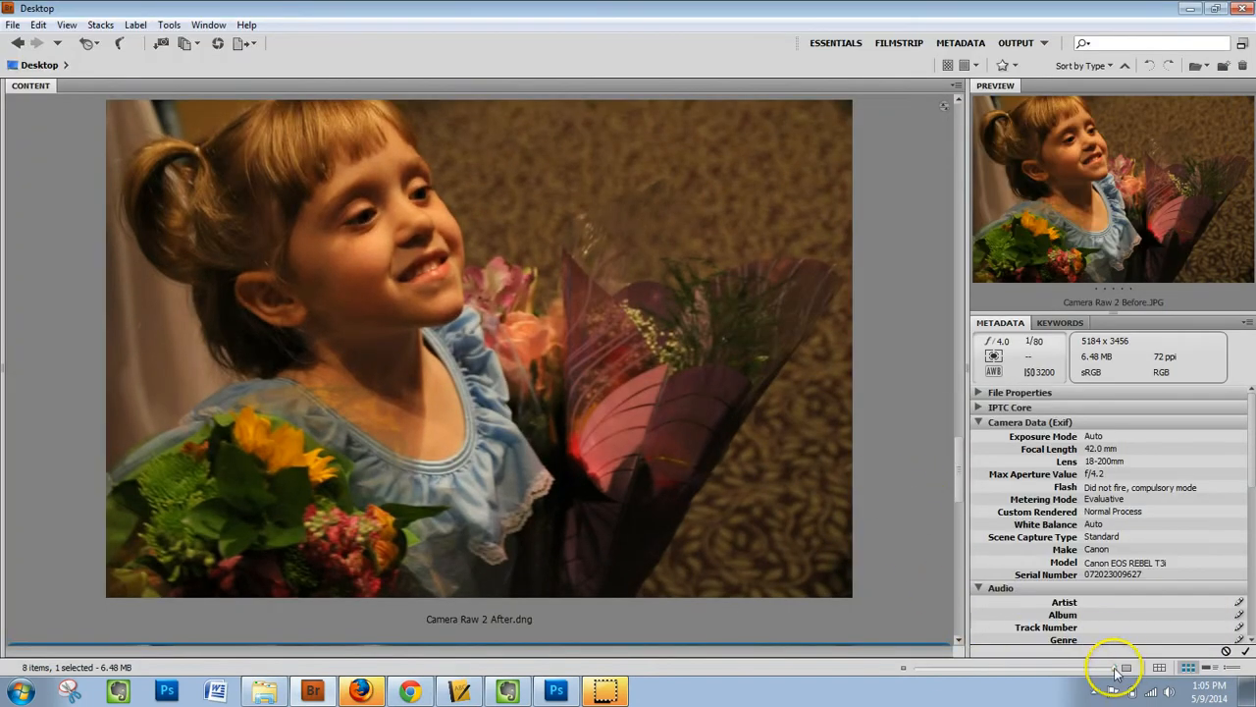
Open Camera Raw 2 After.dng in Camera Raw and set its white balance temperature to +13.
{"action": "left_click_drag", "start_coordinate": [1114, 668], "coordinate": [1026, 677]}
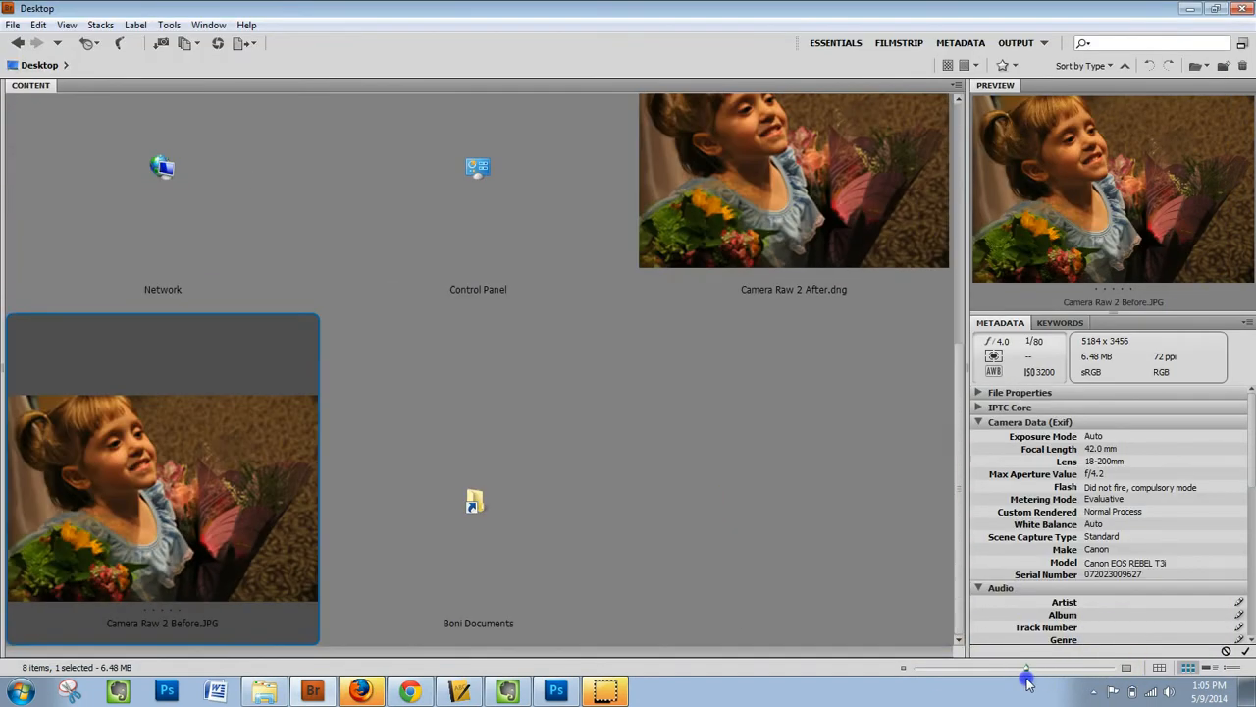
{"action": "left_click", "coordinate": [824, 200]}
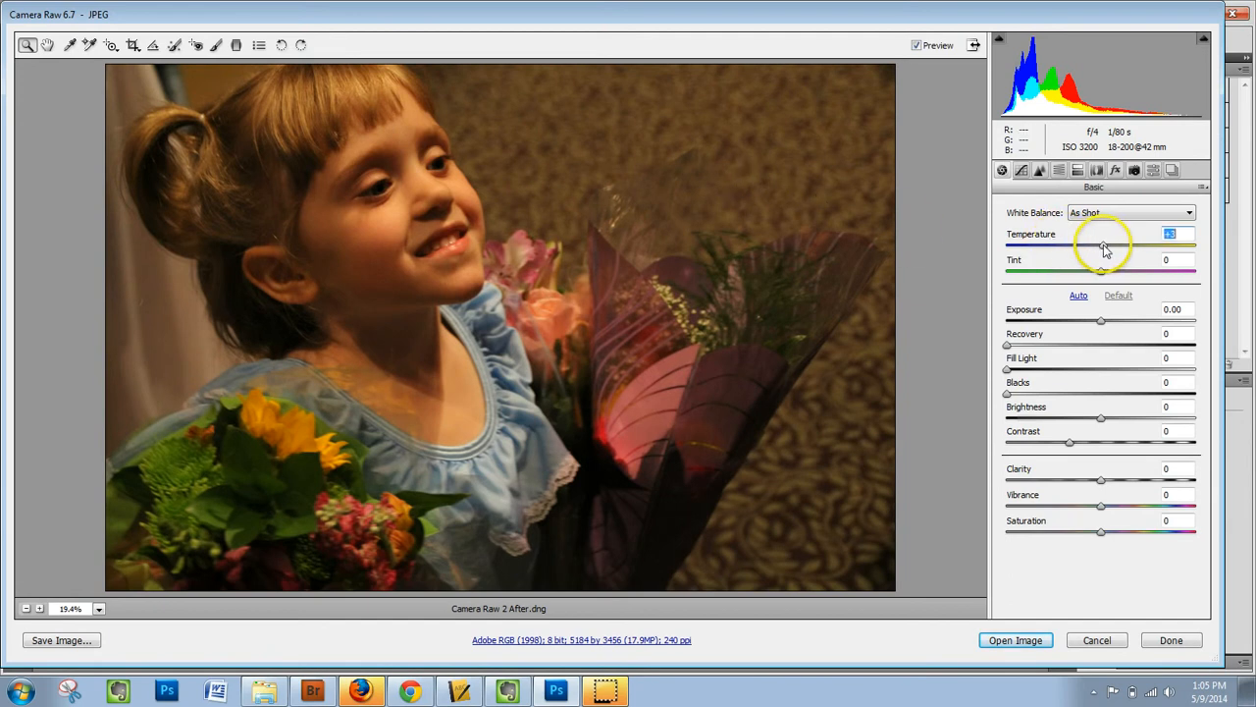
{"action": "mouse_move", "coordinate": [1102, 247]}
{"action": "left_mouse_down"}
{"action": "mouse_move", "coordinate": [1113, 250]}
{"action": "mouse_move", "coordinate": [1094, 277]}
{"action": "mouse_move", "coordinate": [1113, 251]}
{"action": "left_mouse_up"}
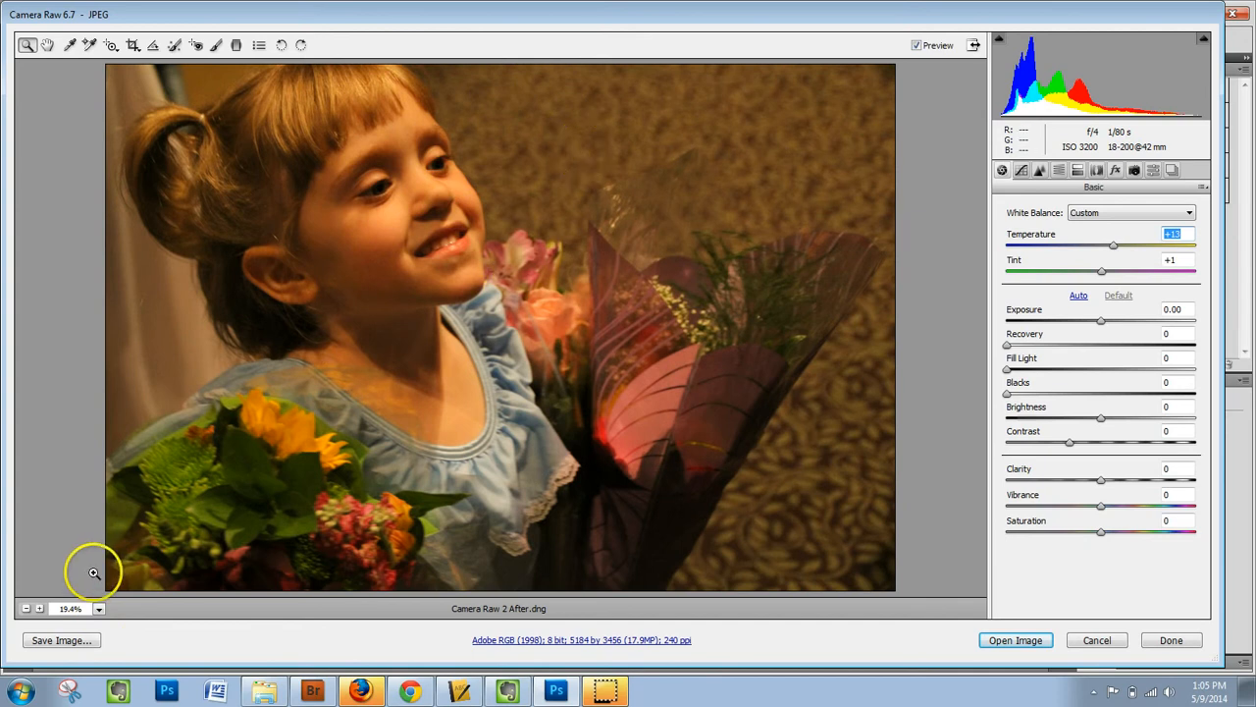
At 100% zoom, set noise reduction to Luminance 65, Luminance Detail 47, Luminance Contrast 37, Color 28 and Color Detail 27.
{"action": "left_click", "coordinate": [99, 609]}
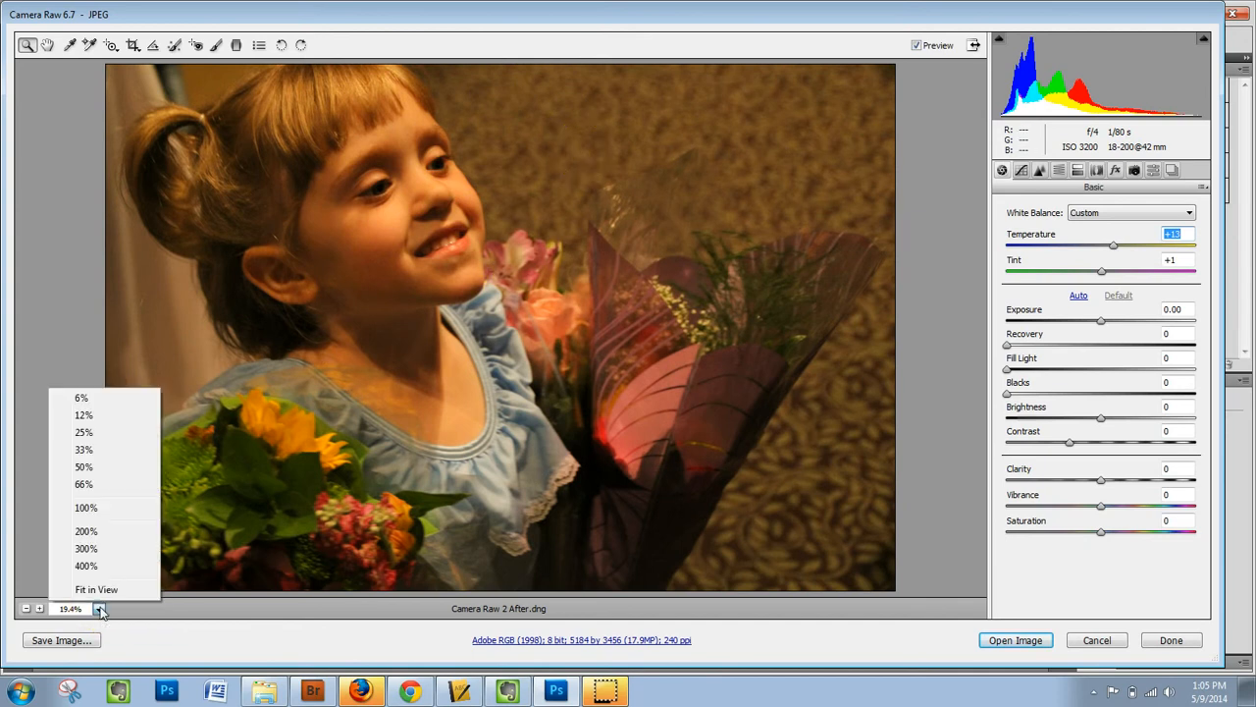
{"action": "left_click", "coordinate": [87, 507]}
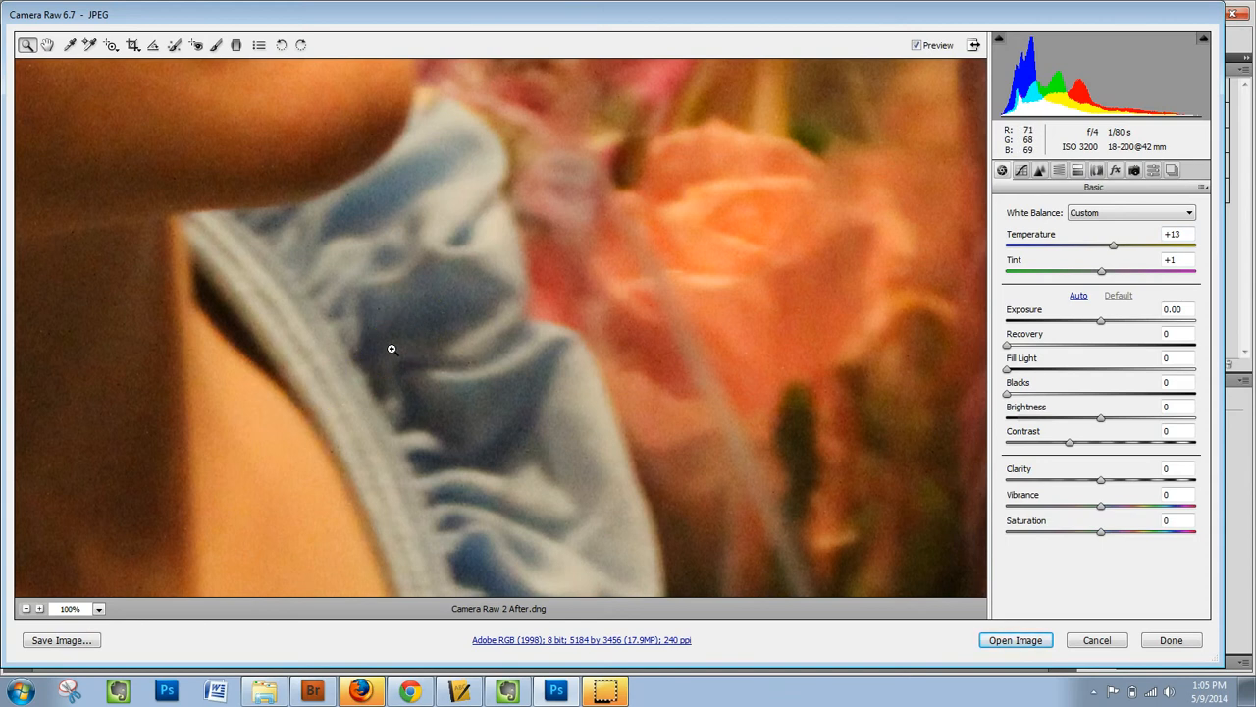
{"action": "left_click", "coordinate": [1040, 171]}
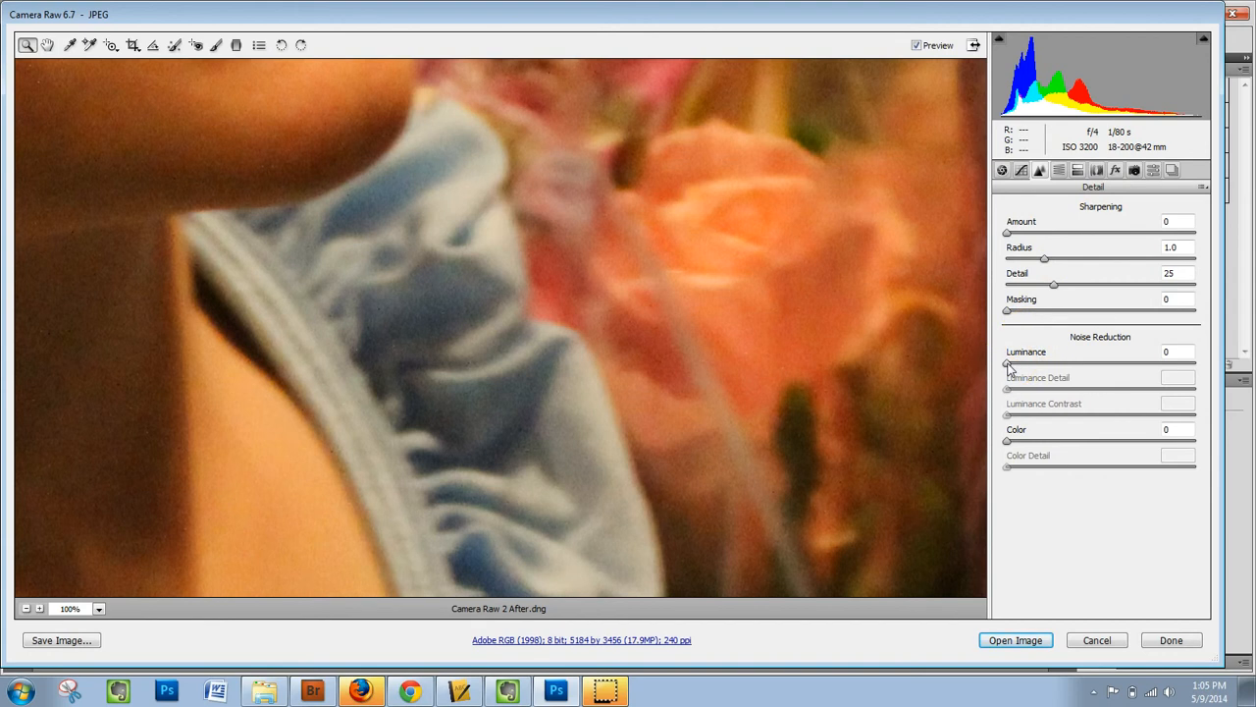
{"action": "left_click_drag", "start_coordinate": [1008, 364], "coordinate": [1096, 393]}
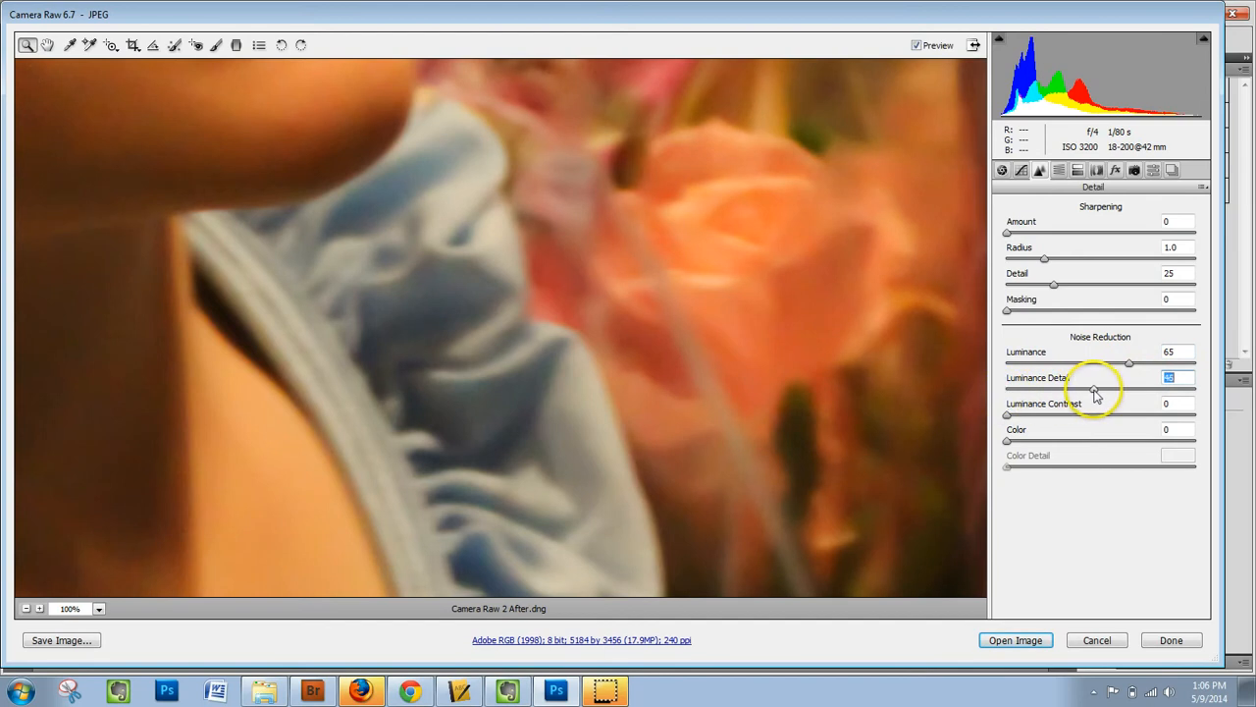
{"action": "left_click_drag", "start_coordinate": [1006, 415], "coordinate": [1080, 421]}
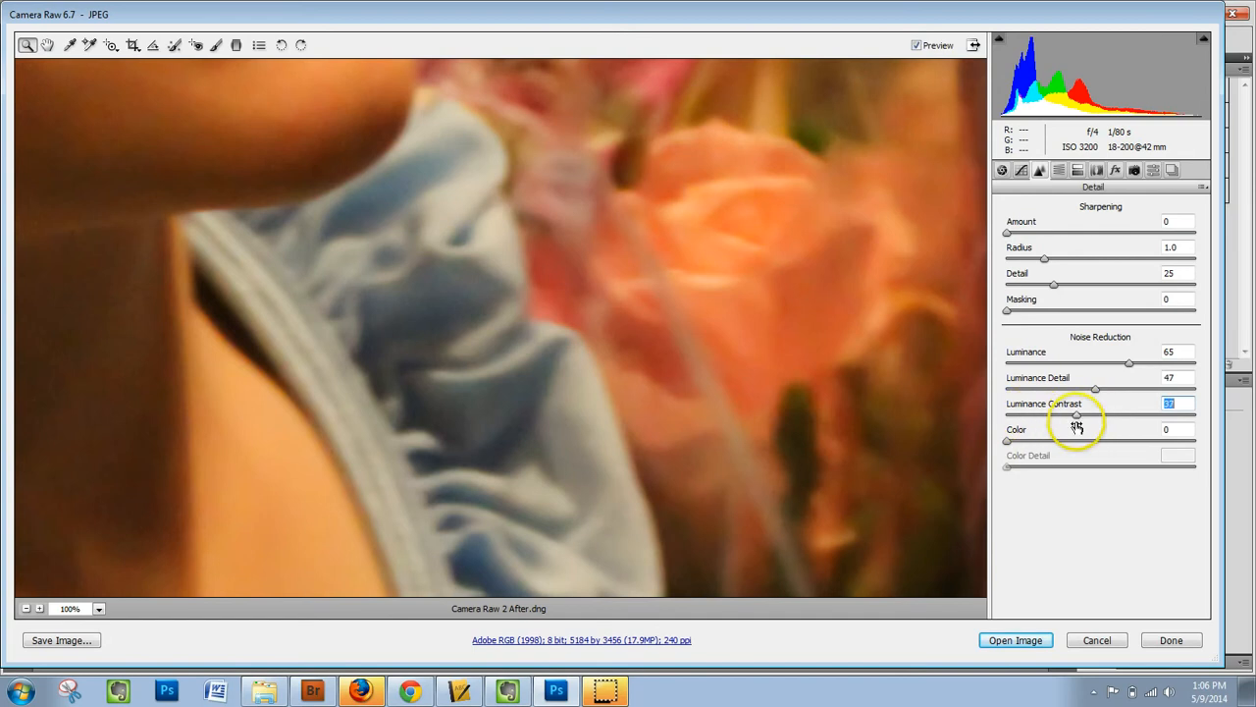
{"action": "left_click_drag", "start_coordinate": [1006, 440], "coordinate": [1058, 474]}
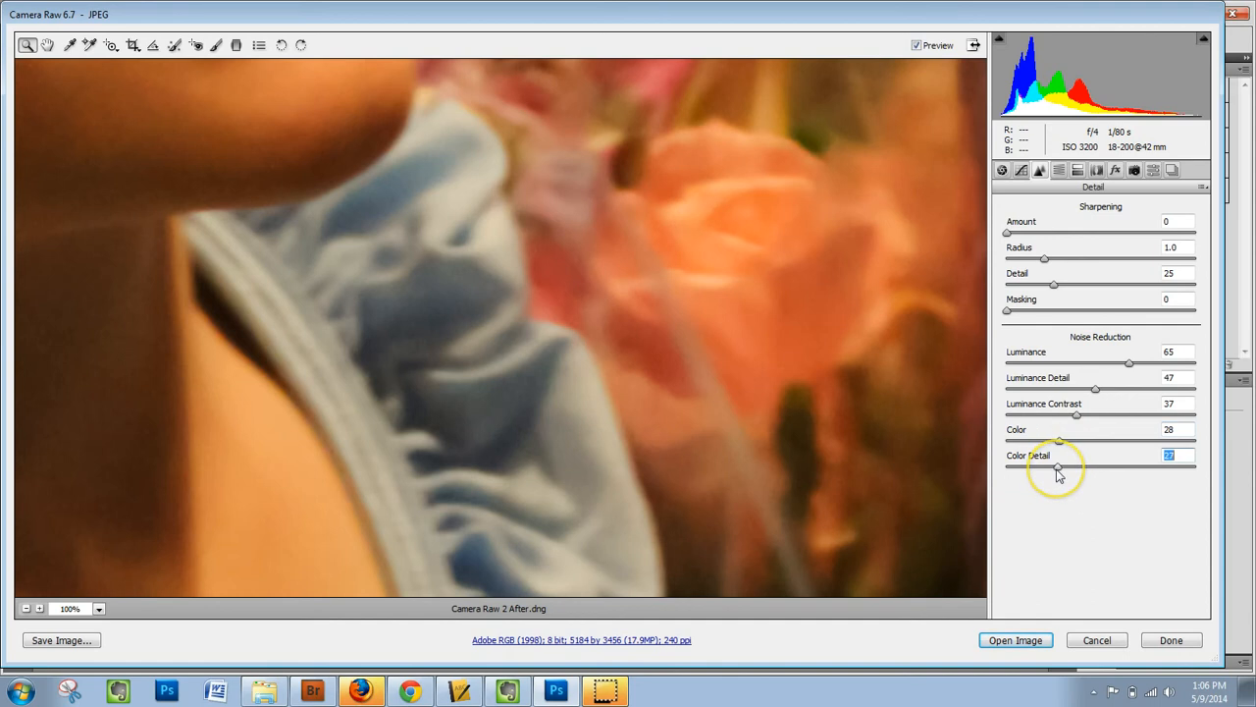
With the whole photo fitted in view, set sharpening to Amount 35, Radius 1.7 and Masking 18.
{"action": "left_click", "coordinate": [100, 608]}
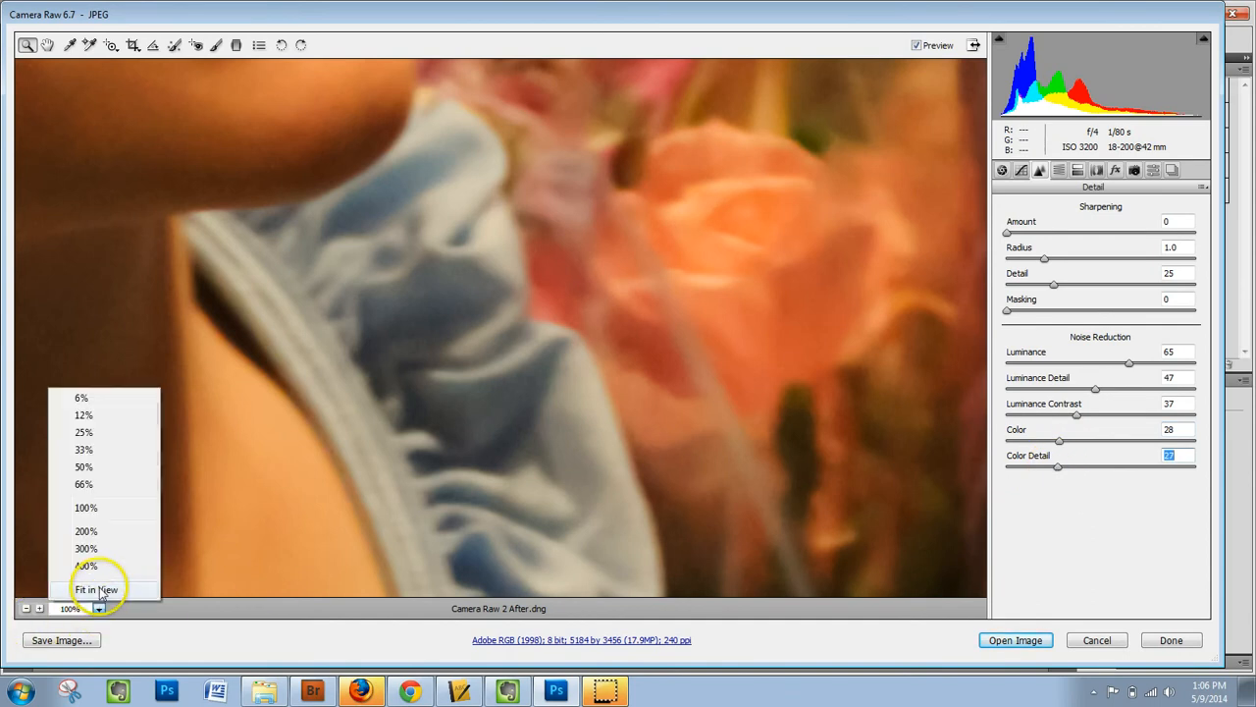
{"action": "left_click", "coordinate": [98, 590]}
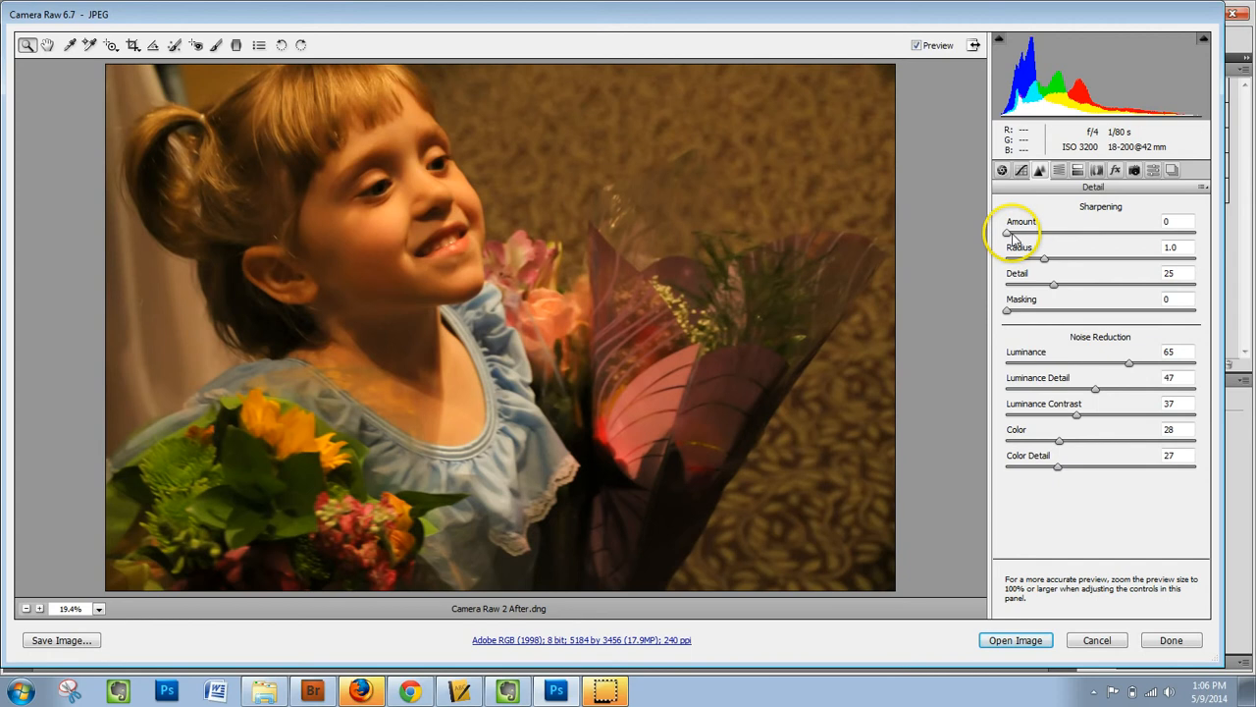
{"action": "left_click_drag", "start_coordinate": [1009, 236], "coordinate": [1099, 259]}
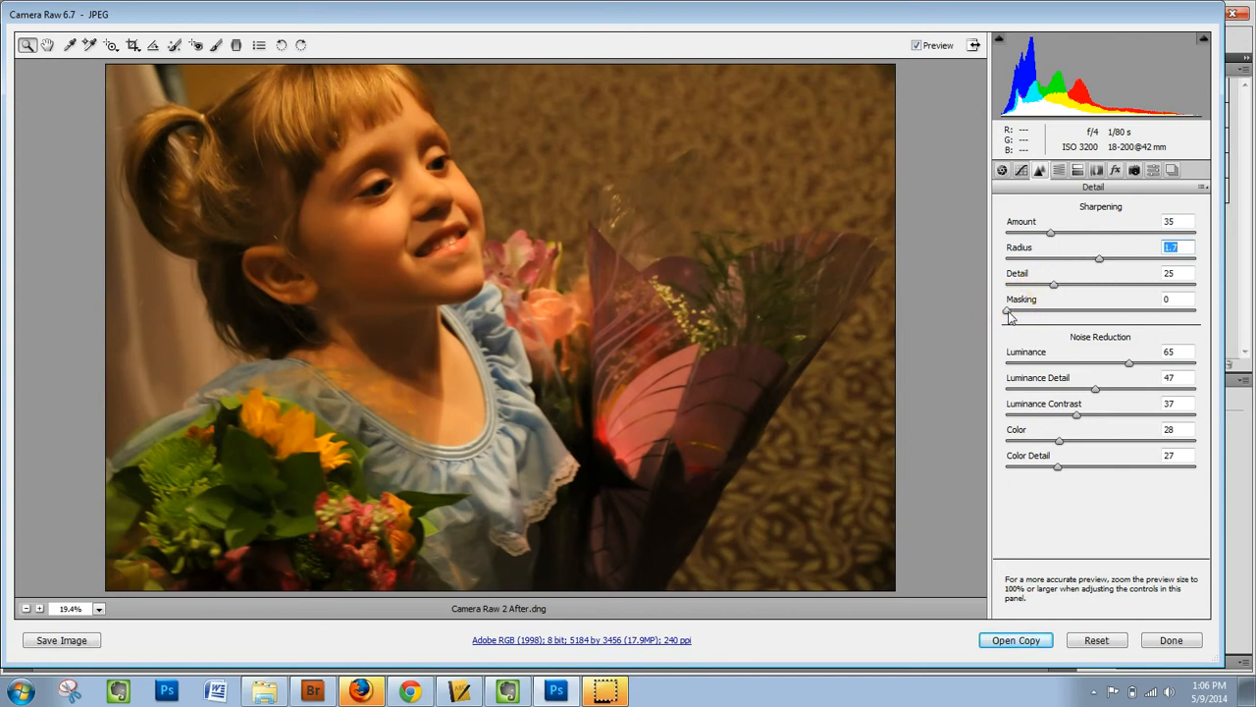
{"action": "left_click_drag", "start_coordinate": [1009, 314], "coordinate": [1209, 328]}
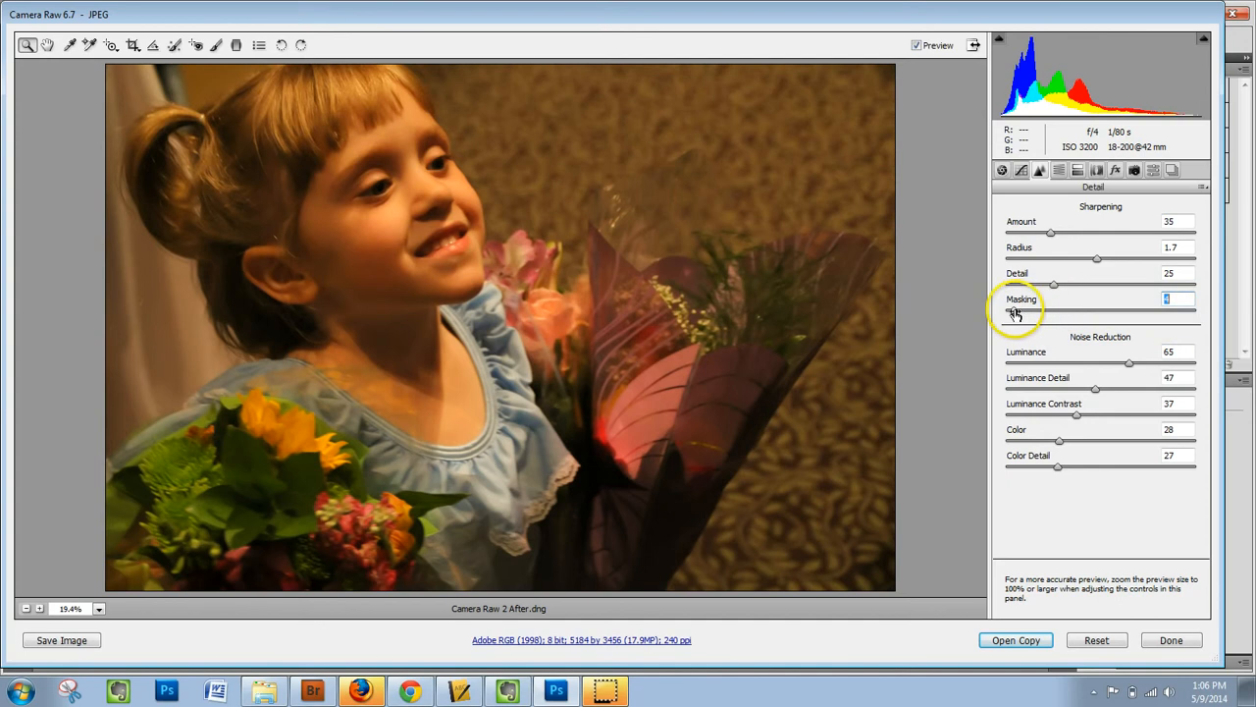
{"action": "left_click_drag", "start_coordinate": [1017, 309], "coordinate": [1014, 310]}
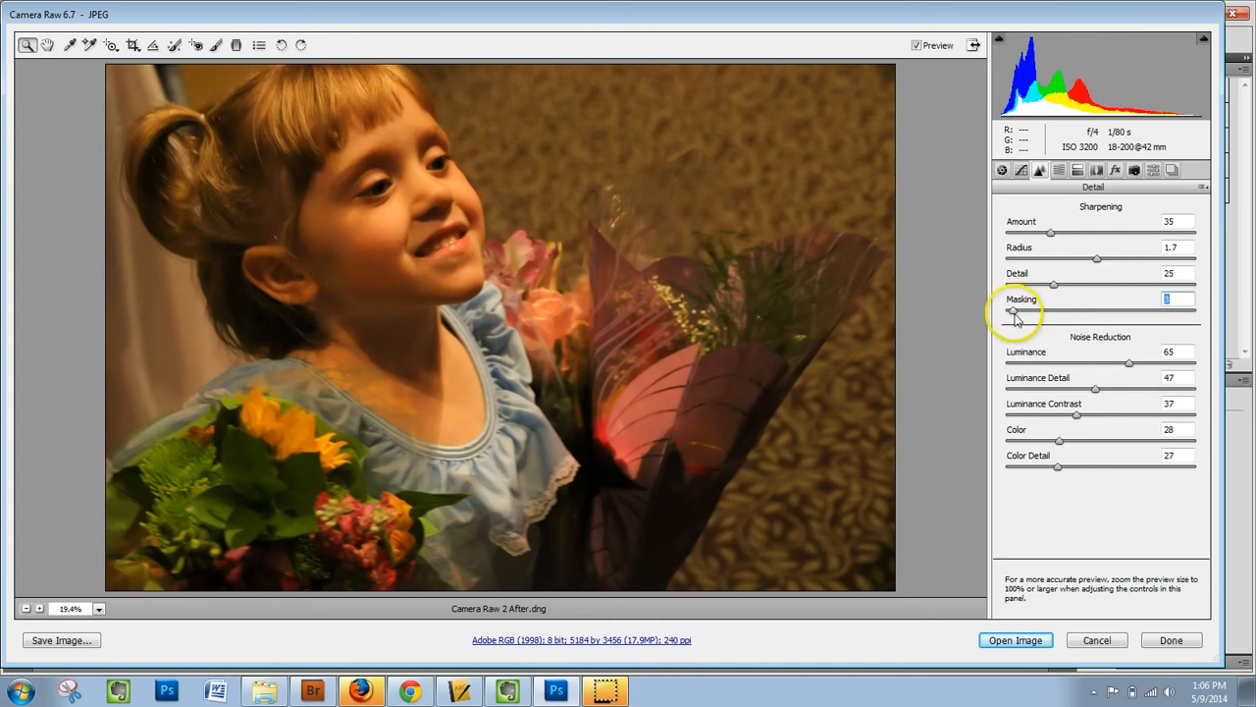
{"action": "left_click_drag", "start_coordinate": [1015, 317], "coordinate": [1041, 319]}
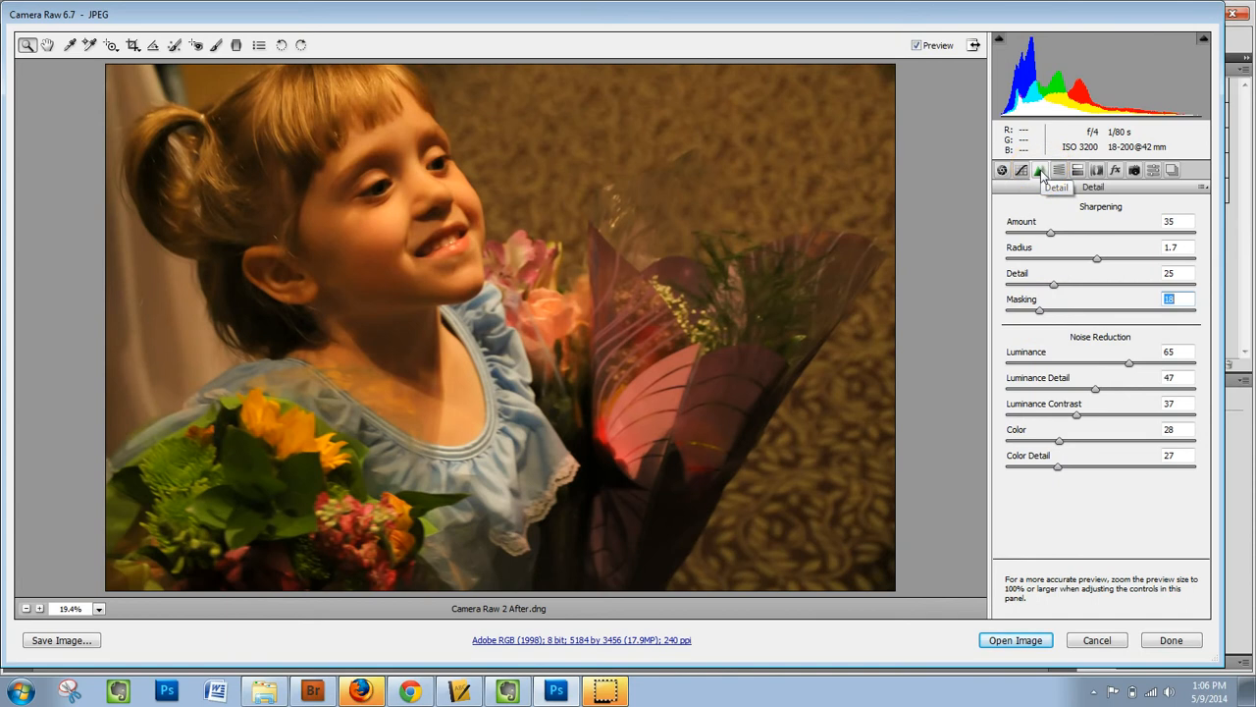
Apply manual lens transform corrections of Distortion -3, Vertical +10, Rotate +1.6 and Scale 103.
{"action": "left_click", "coordinate": [1097, 171]}
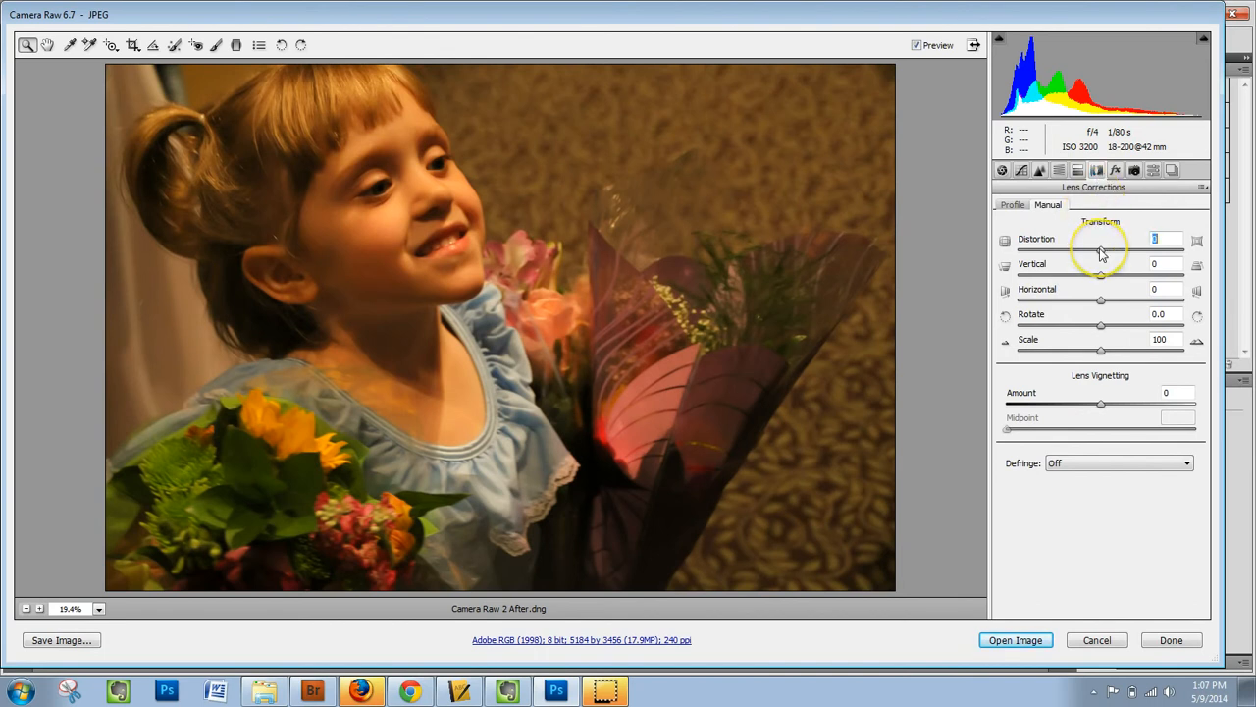
{"action": "left_click_drag", "start_coordinate": [1101, 253], "coordinate": [1101, 300]}
{"action": "type", "text": "0"}
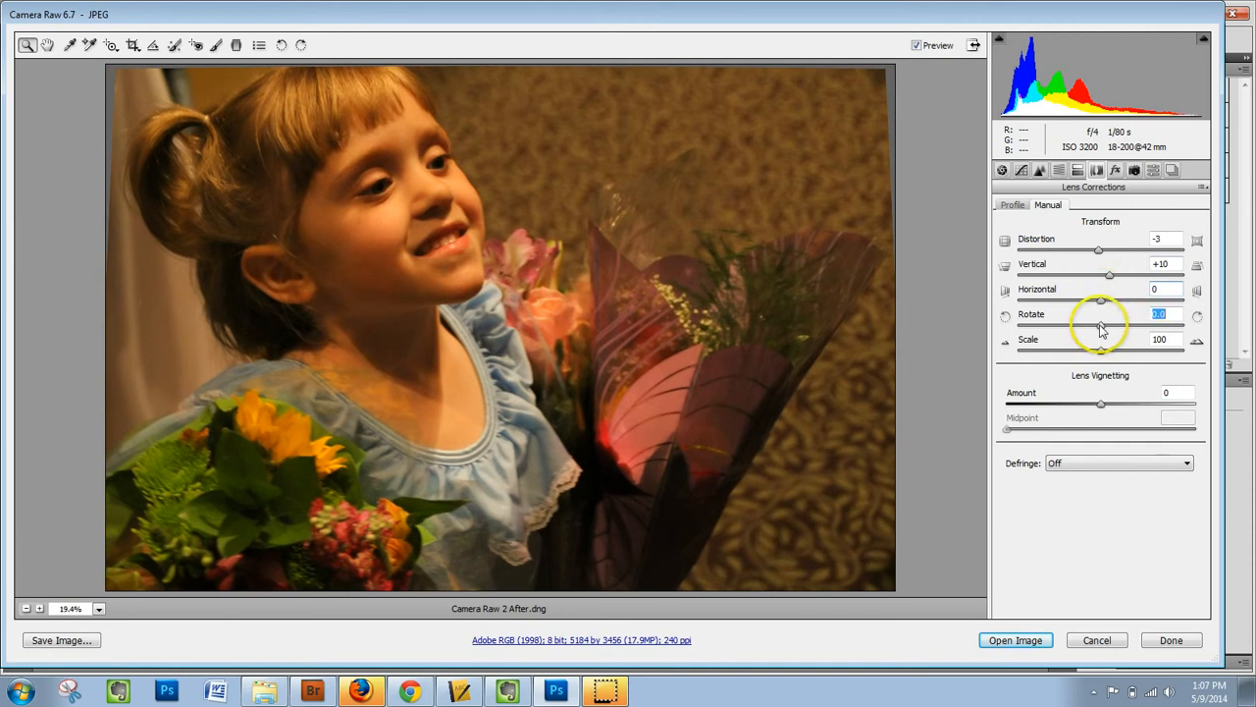
{"action": "left_click_drag", "start_coordinate": [1102, 329], "coordinate": [1115, 329]}
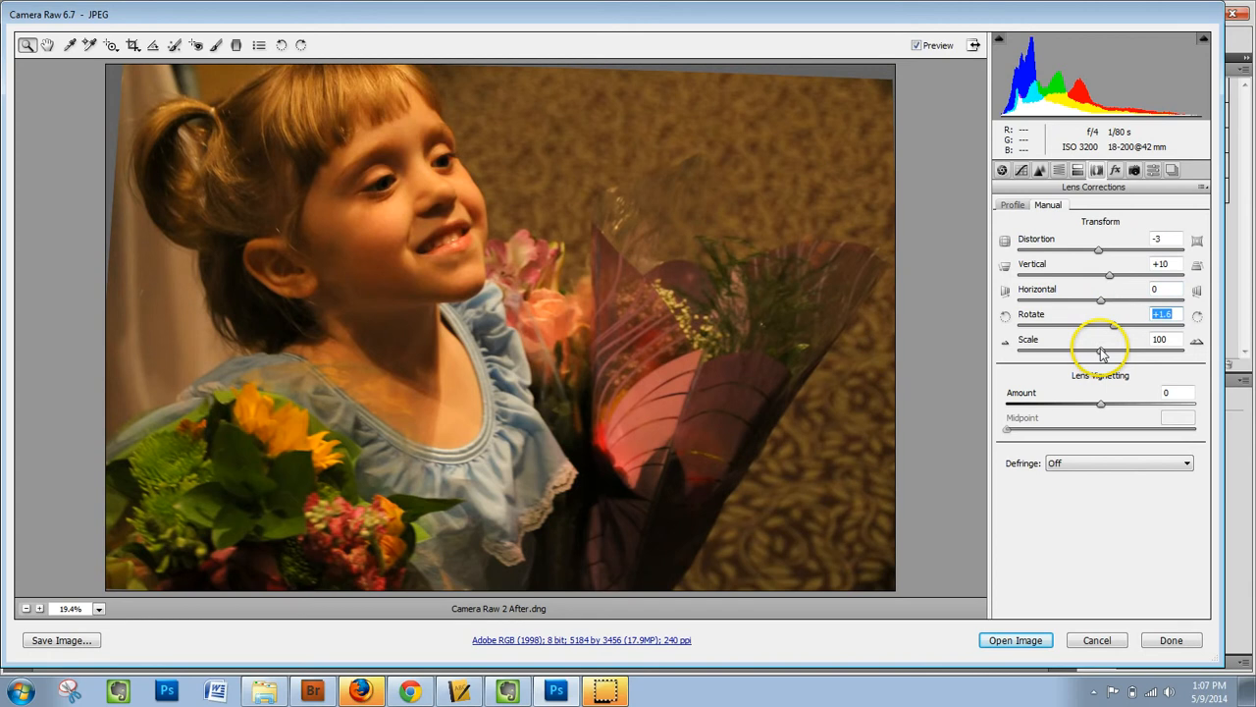
{"action": "mouse_move", "coordinate": [1102, 354]}
{"action": "left_mouse_down"}
{"action": "mouse_move", "coordinate": [1116, 353]}
{"action": "mouse_move", "coordinate": [1101, 354]}
{"action": "left_mouse_up"}
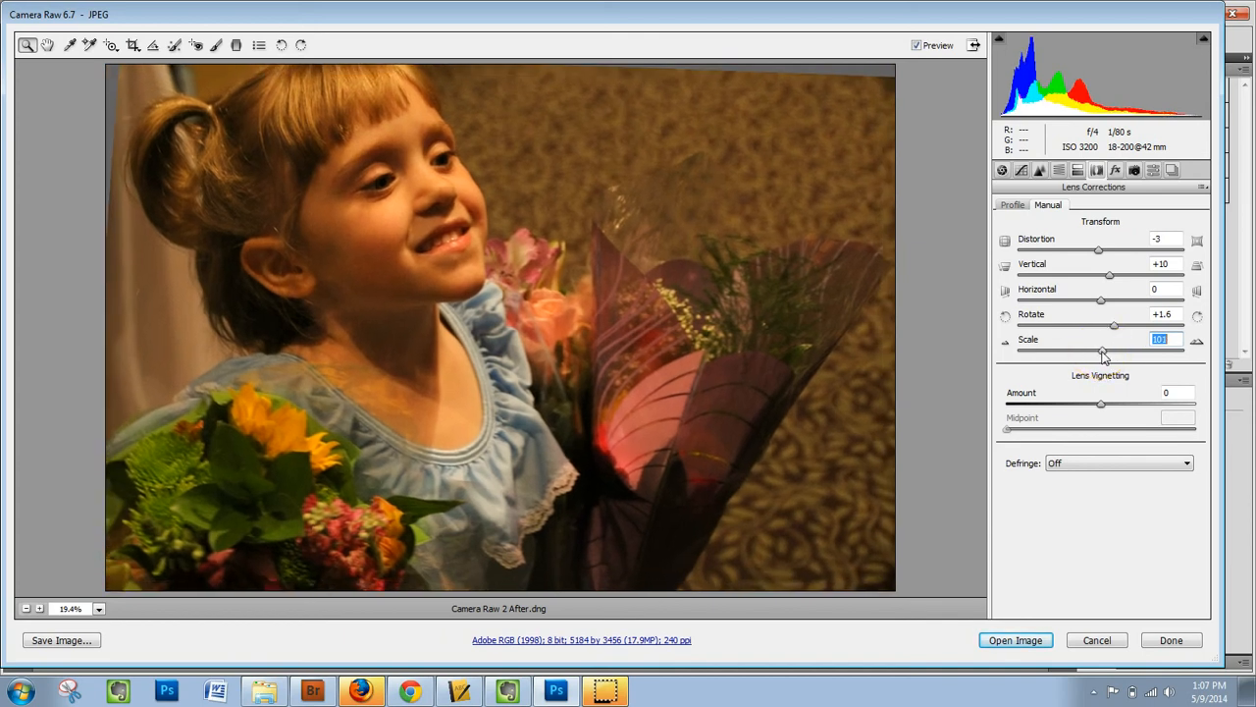
{"action": "left_click_drag", "start_coordinate": [1104, 359], "coordinate": [1108, 358]}
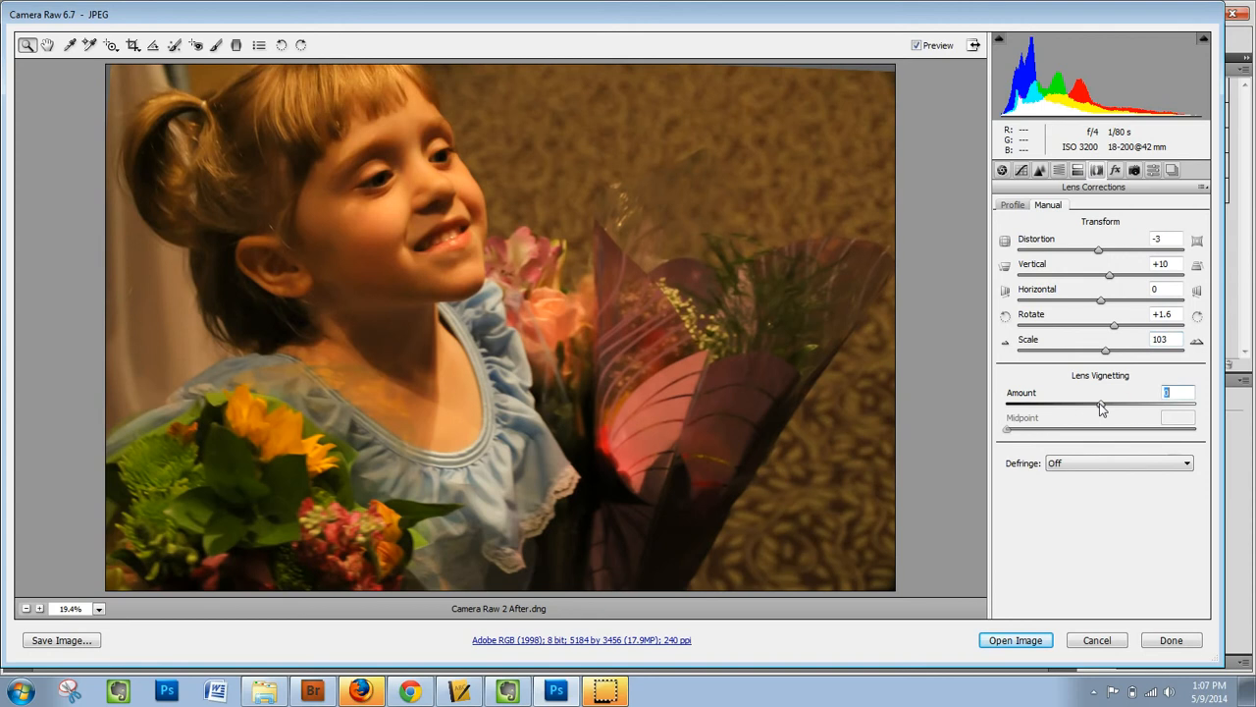
Darken the photo's edges with lens vignetting Amount -100 and Midpoint 27, and apply the edits without opening the image.
{"action": "left_click_drag", "start_coordinate": [1101, 409], "coordinate": [987, 407]}
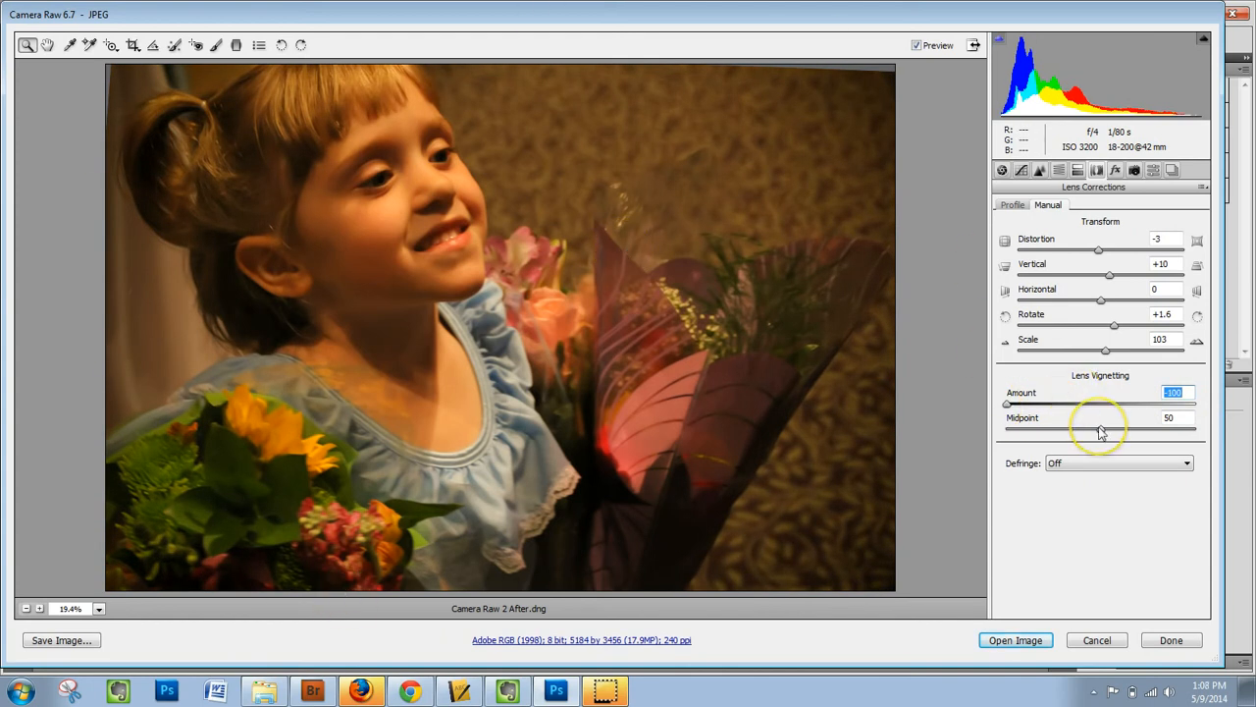
{"action": "left_click_drag", "start_coordinate": [1101, 432], "coordinate": [1021, 432]}
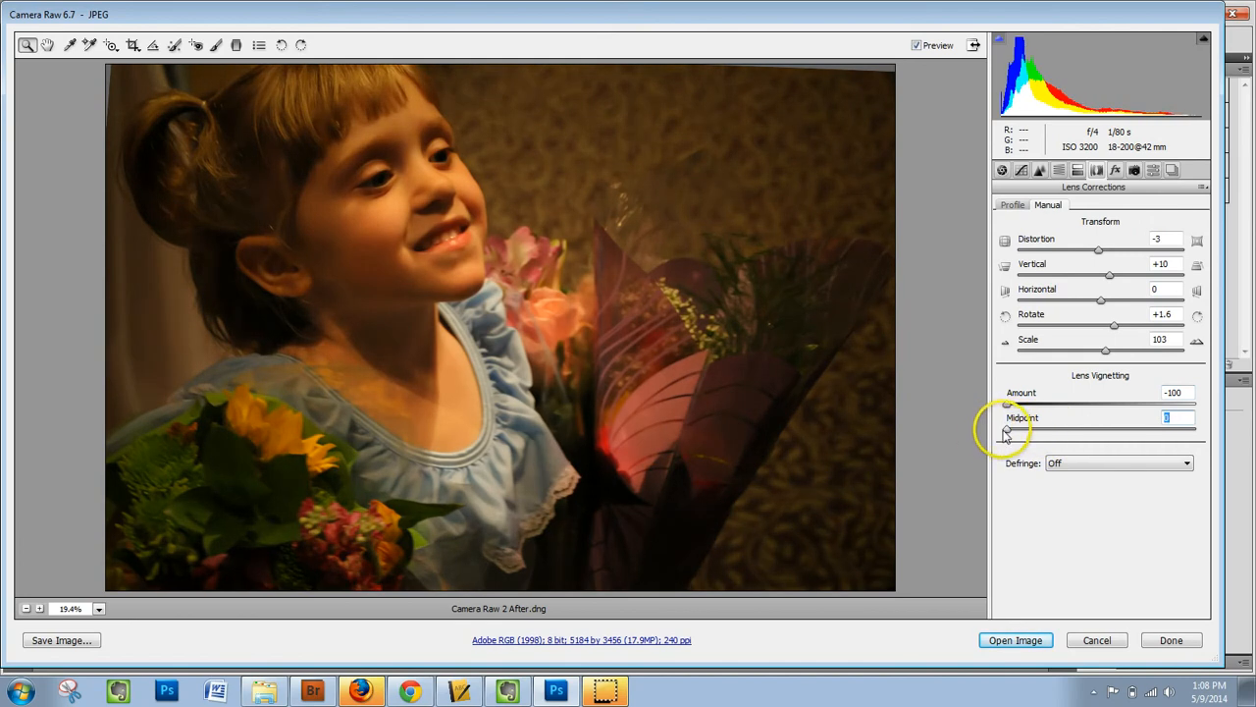
{"action": "left_click_drag", "start_coordinate": [1008, 433], "coordinate": [1061, 434]}
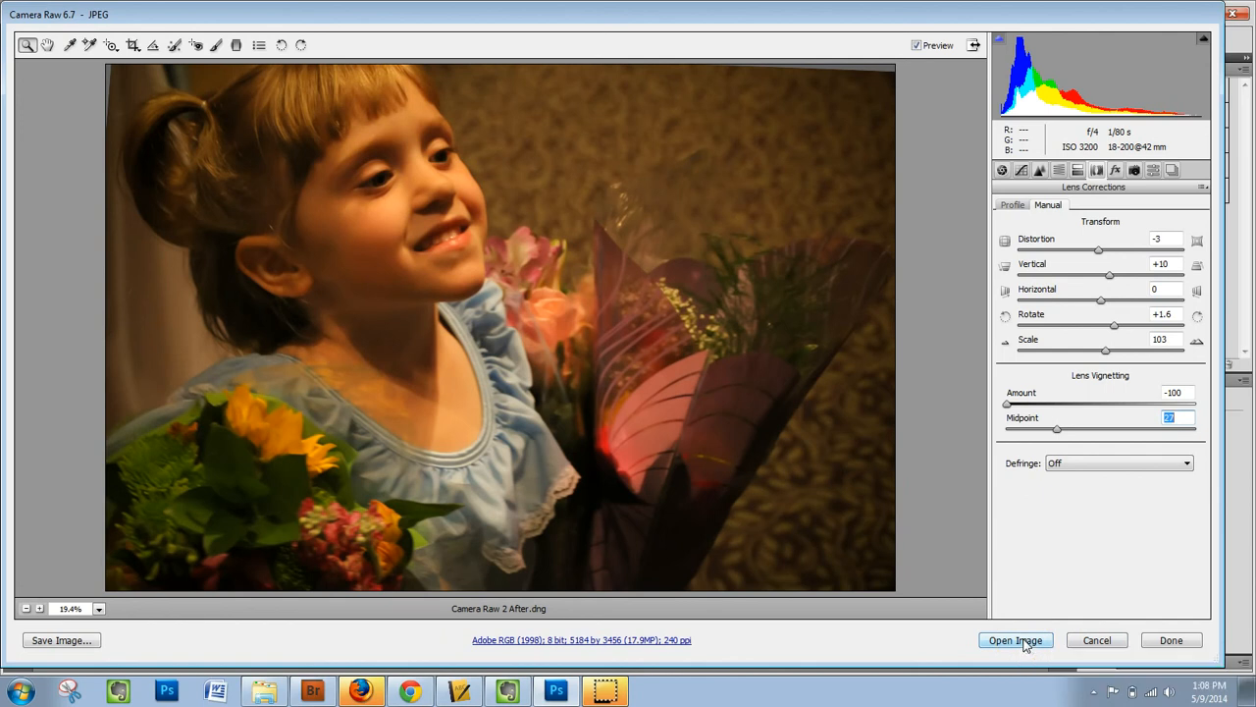
{"action": "left_click", "coordinate": [1171, 641]}
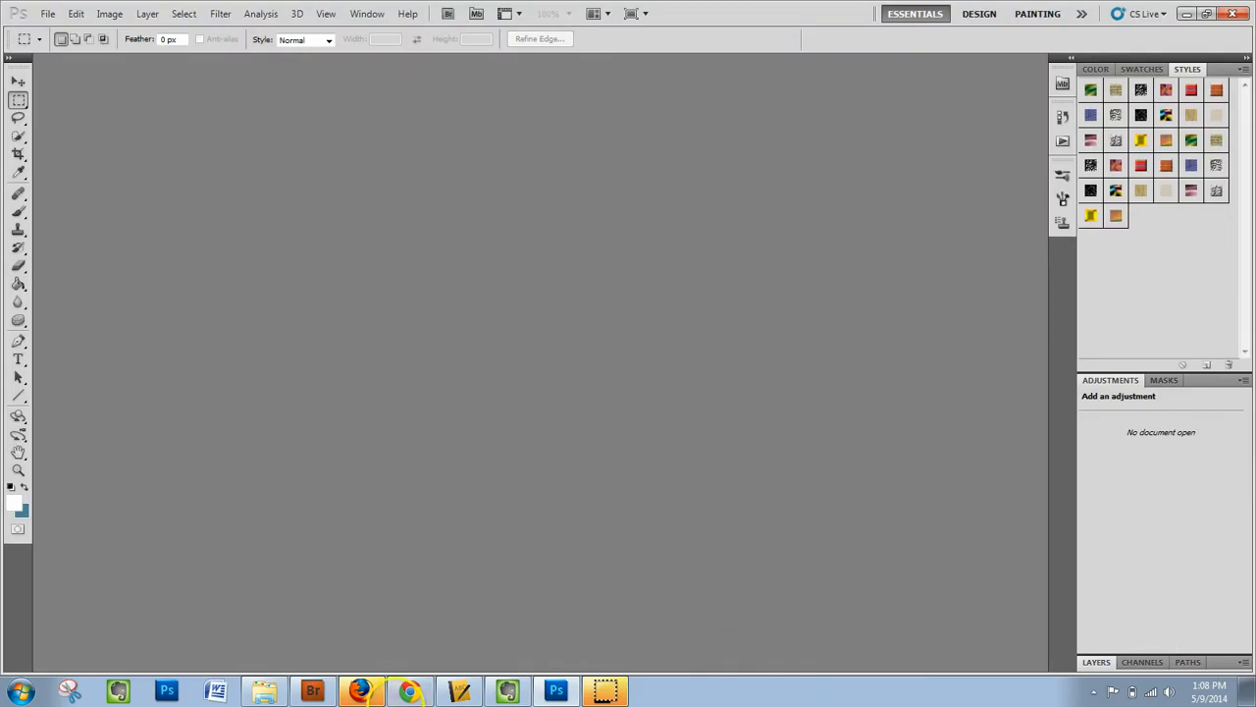
Switch to Bridge and compare enlarged thumbnails of Camera Raw 2 Before.JPG and Camera Raw 2 After.dng.
{"action": "left_click", "coordinate": [312, 691]}
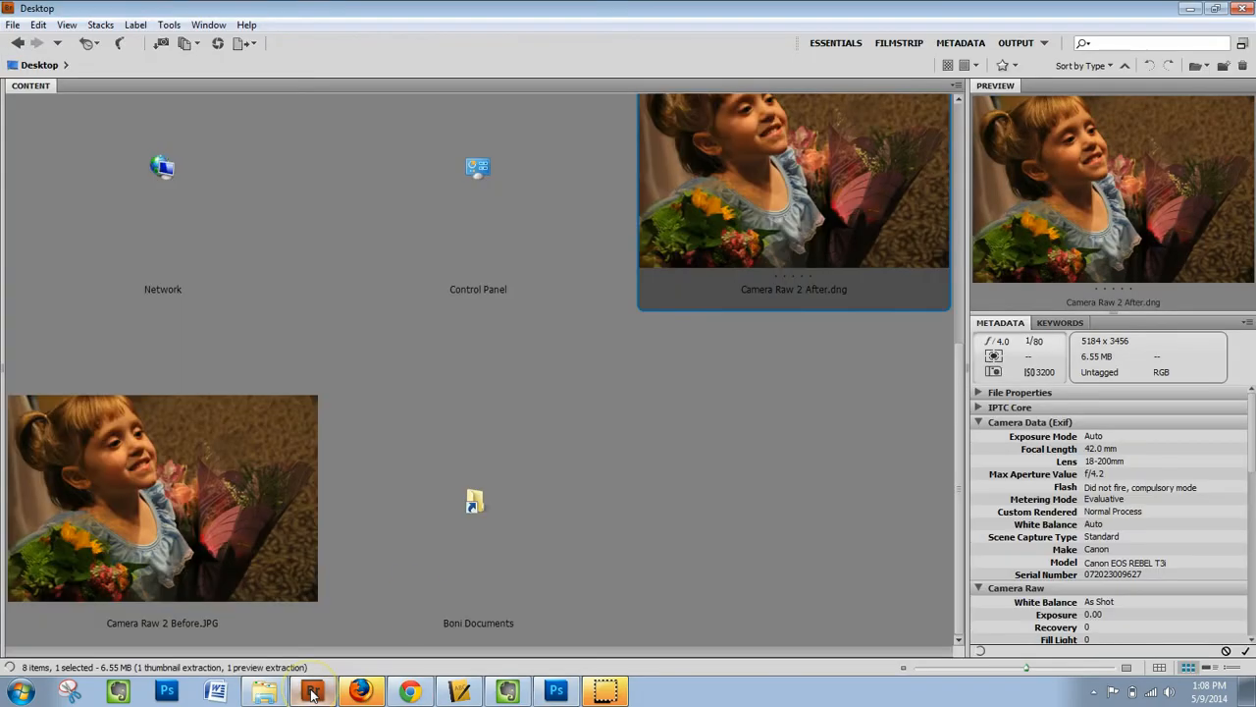
{"action": "left_click", "coordinate": [220, 465]}
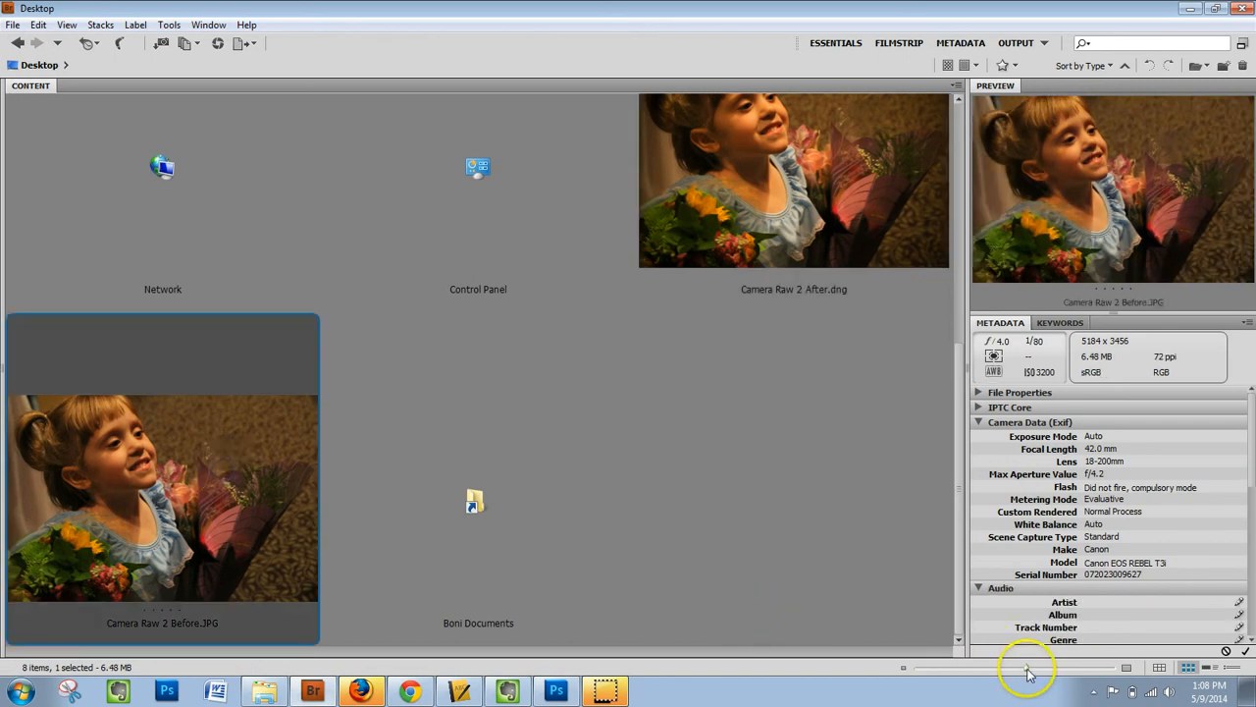
{"action": "left_click_drag", "start_coordinate": [1026, 667], "coordinate": [1126, 668]}
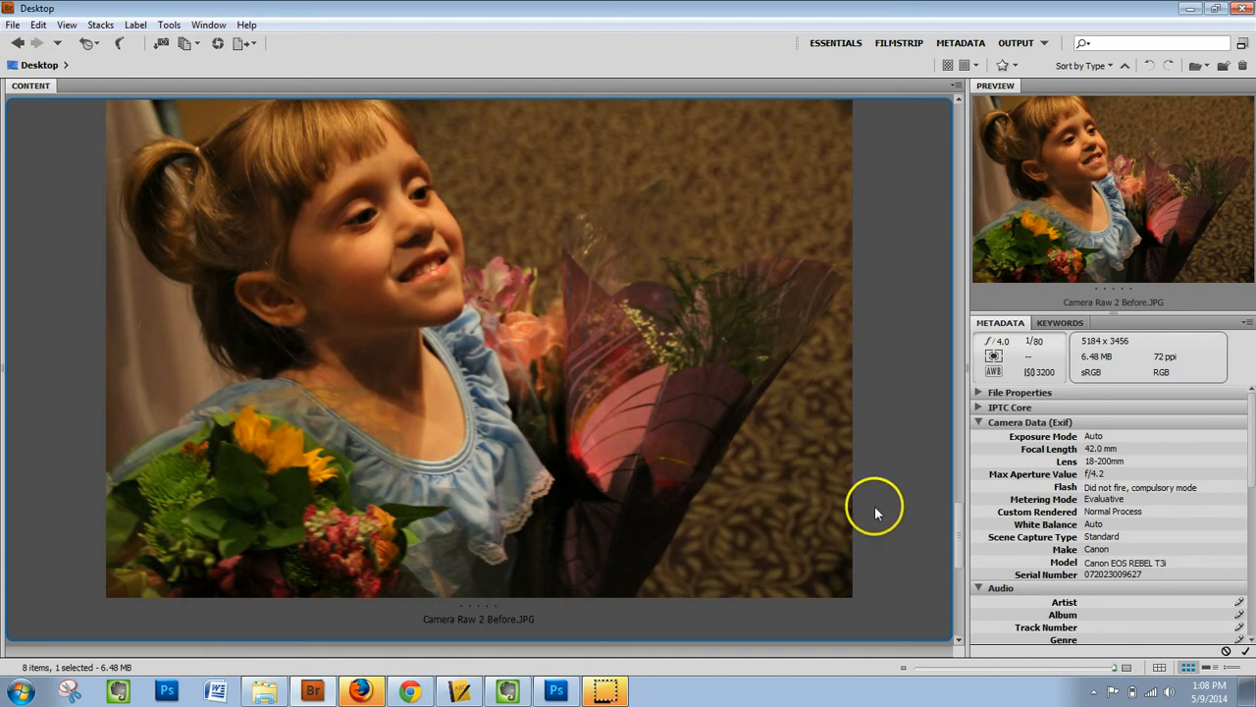
{"action": "scroll", "coordinate": [959, 515], "scroll_direction": "up", "scroll_amount": 1}
{"action": "left_click_drag", "start_coordinate": [960, 515], "coordinate": [961, 443]}
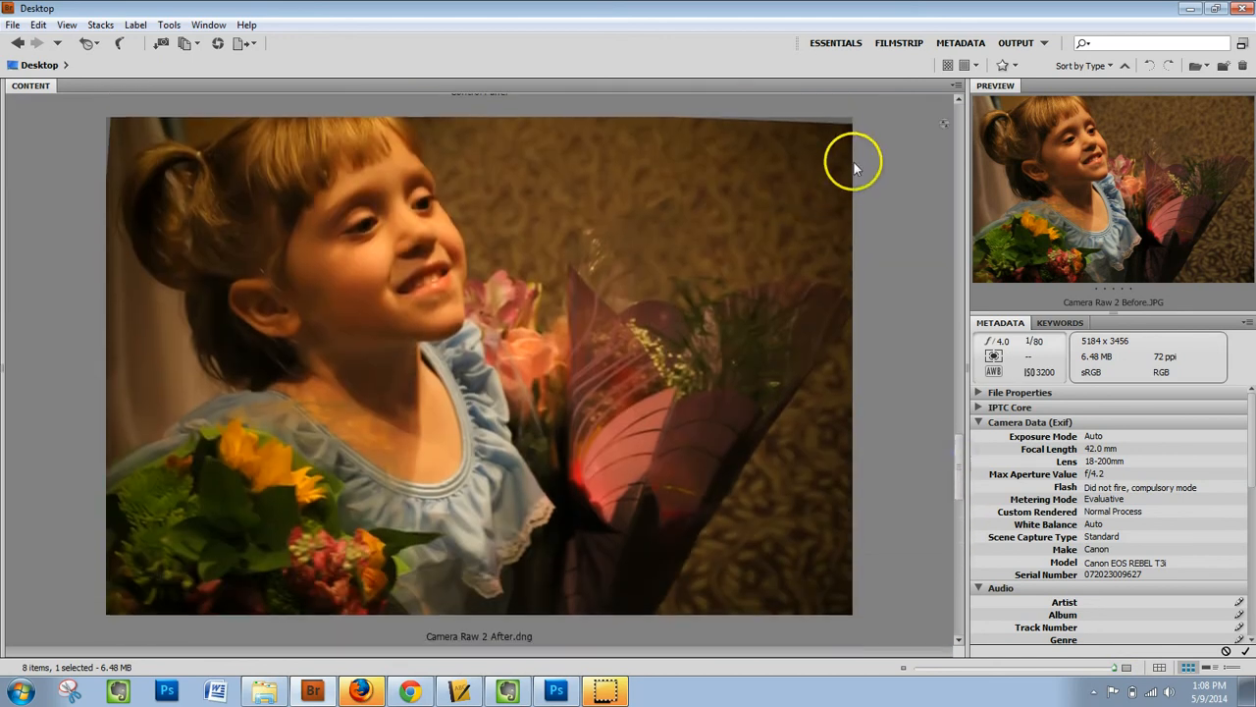